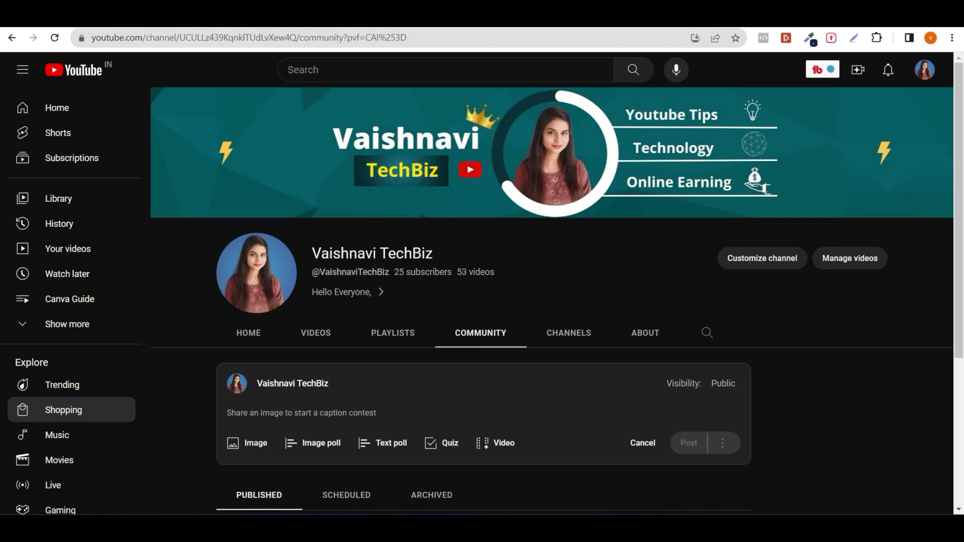
click(588, 15)
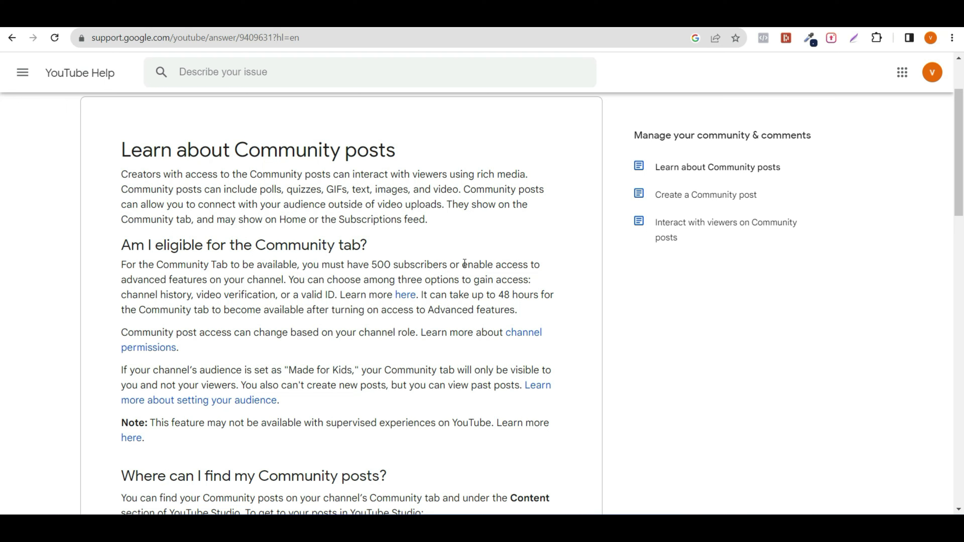
drag(458, 264, 549, 268)
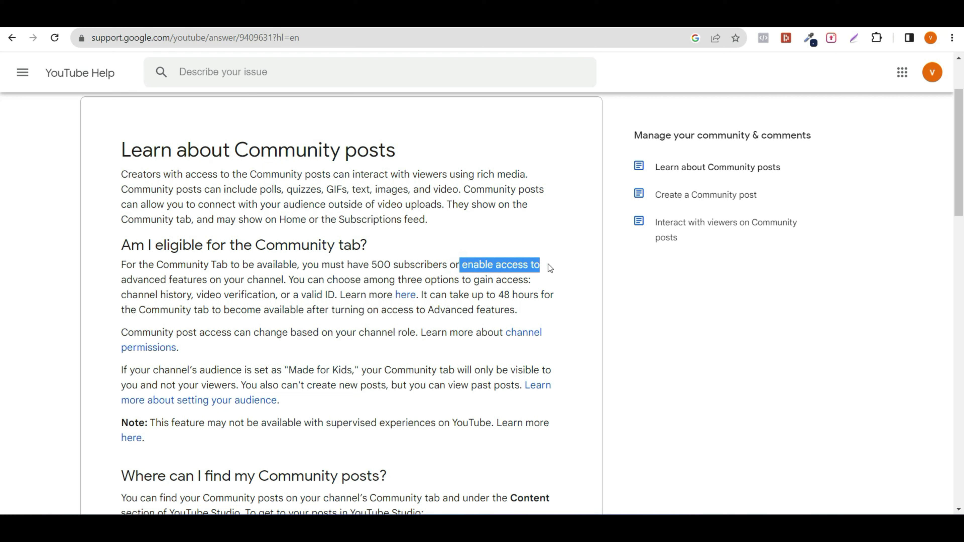
drag(110, 281, 208, 281)
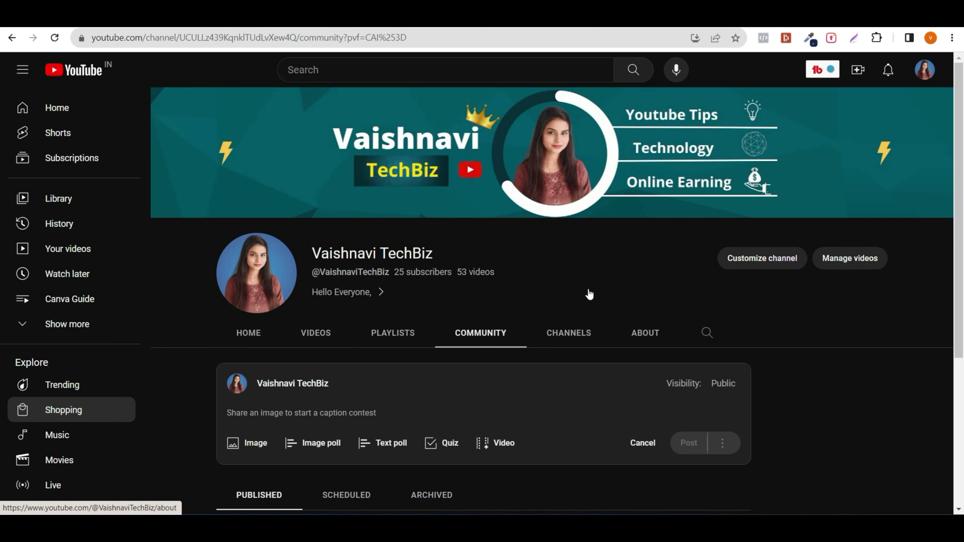
- Choose Image in the Community composer to get the image upload area
scroll(589, 294, down, 3)
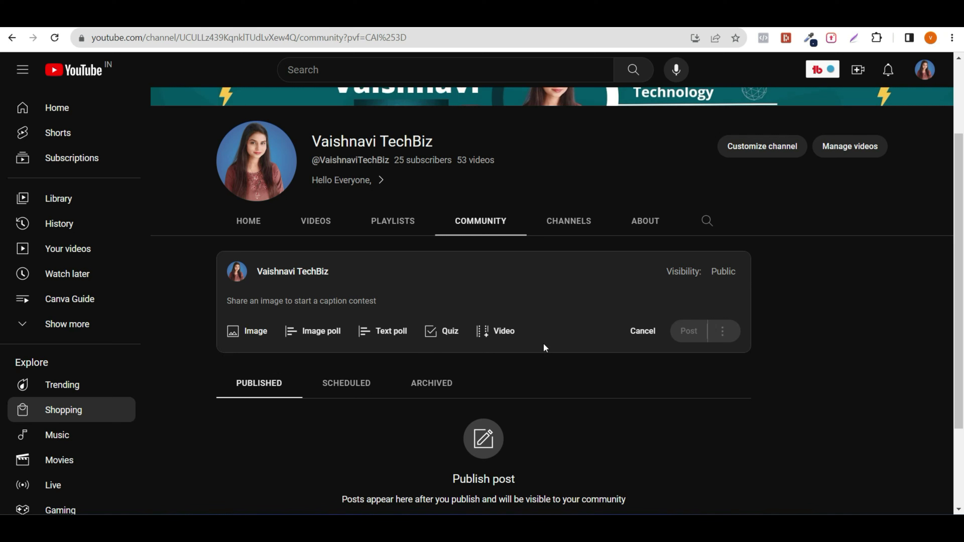
click(249, 334)
scroll(366, 370, down, 1)
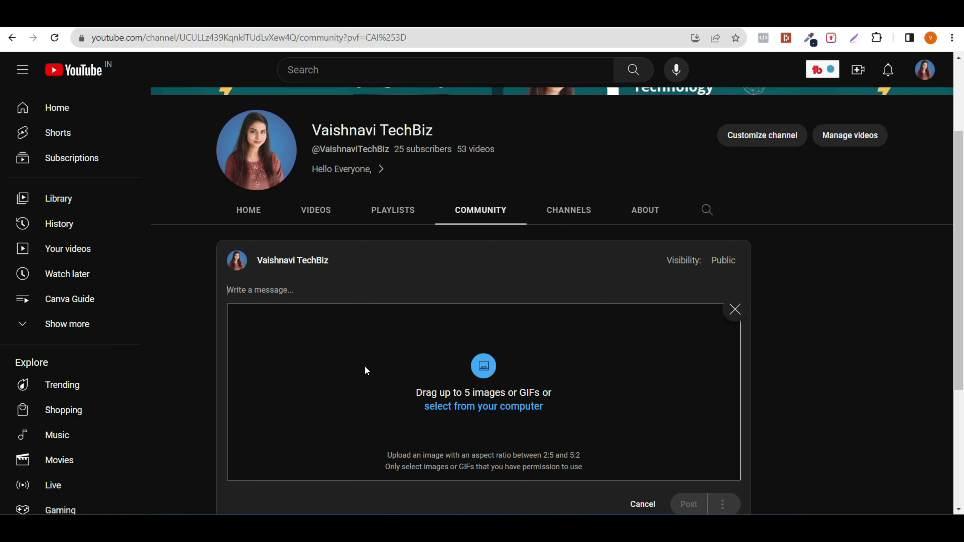
scroll(366, 370, down, 1)
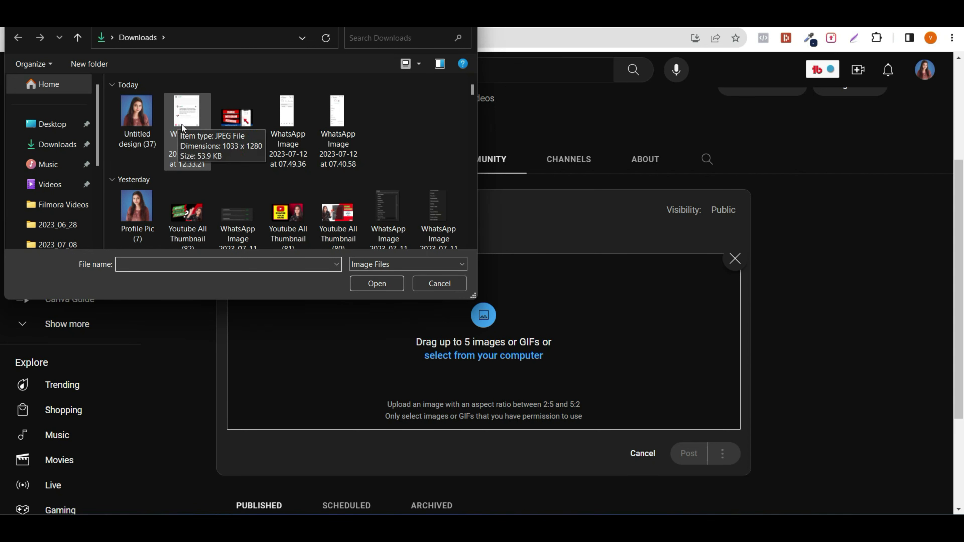
- Attach the Threads 100-million sign-ups screenshot from Downloads and focus the message field
double_click(182, 124)
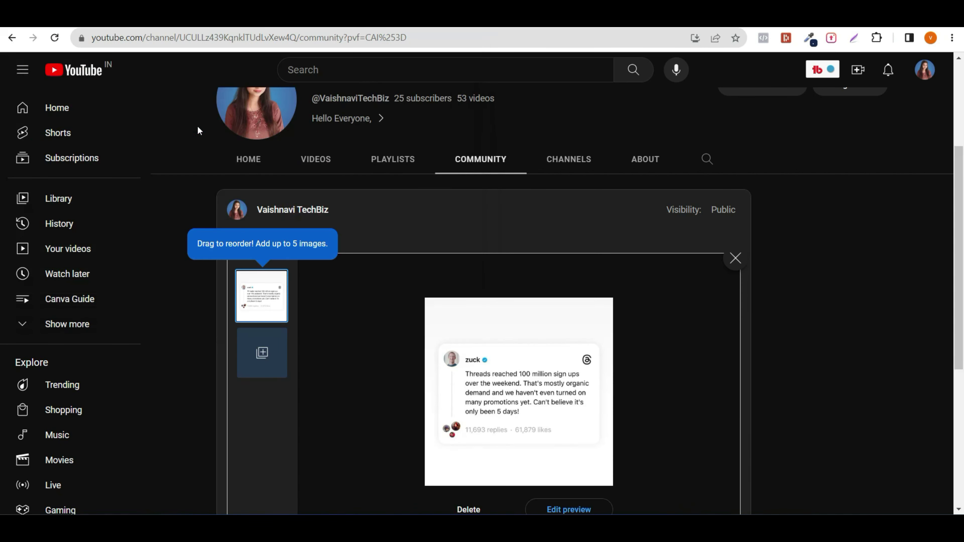
scroll(391, 412, down, 3)
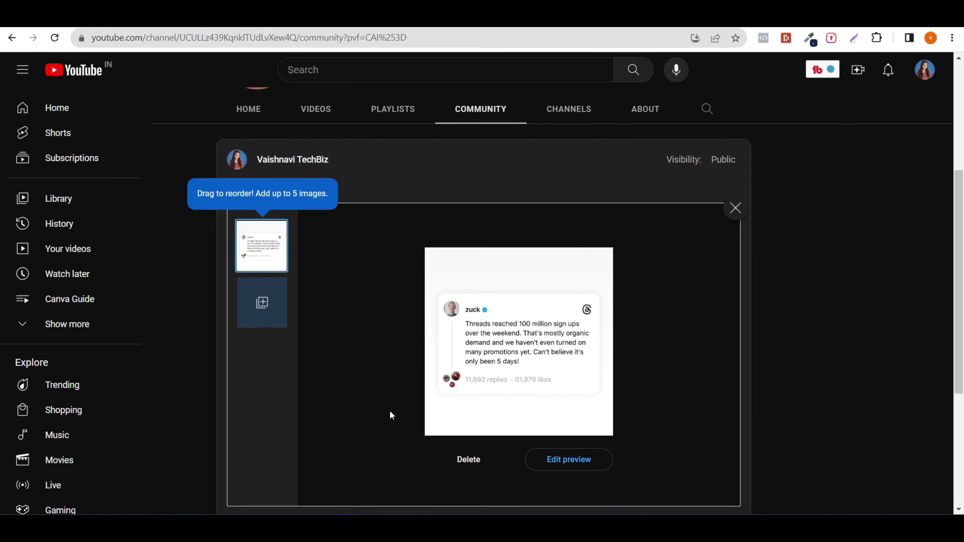
scroll(391, 415, up, 3)
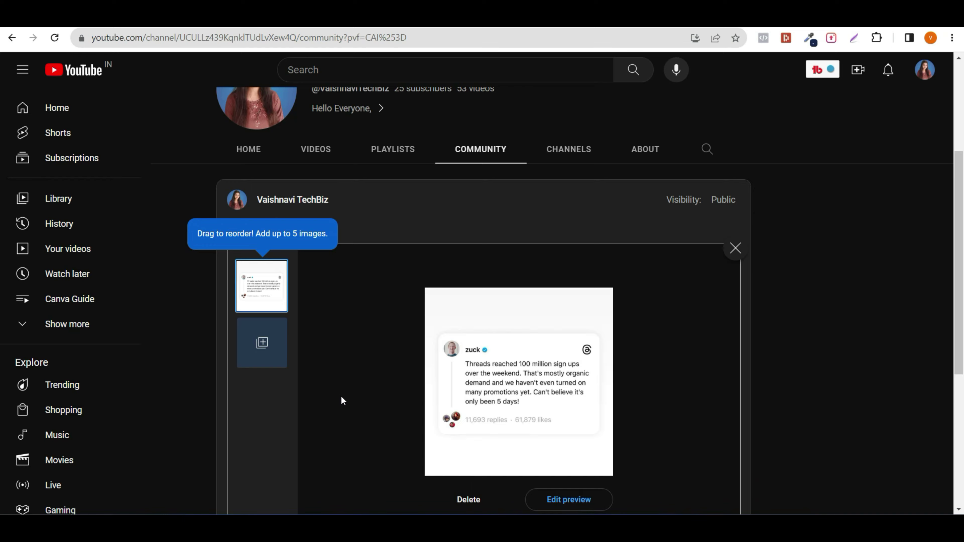
scroll(341, 395, down, 3)
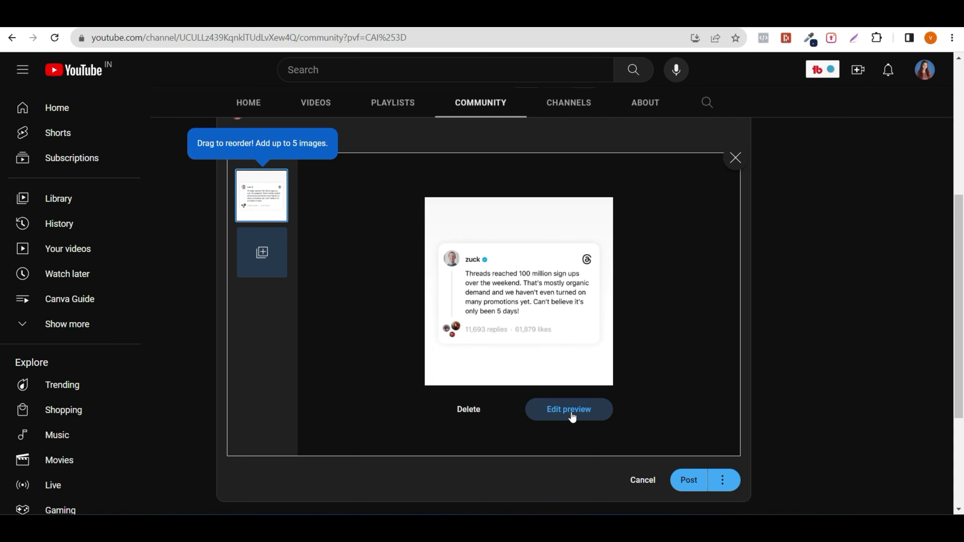
scroll(651, 349, up, 5)
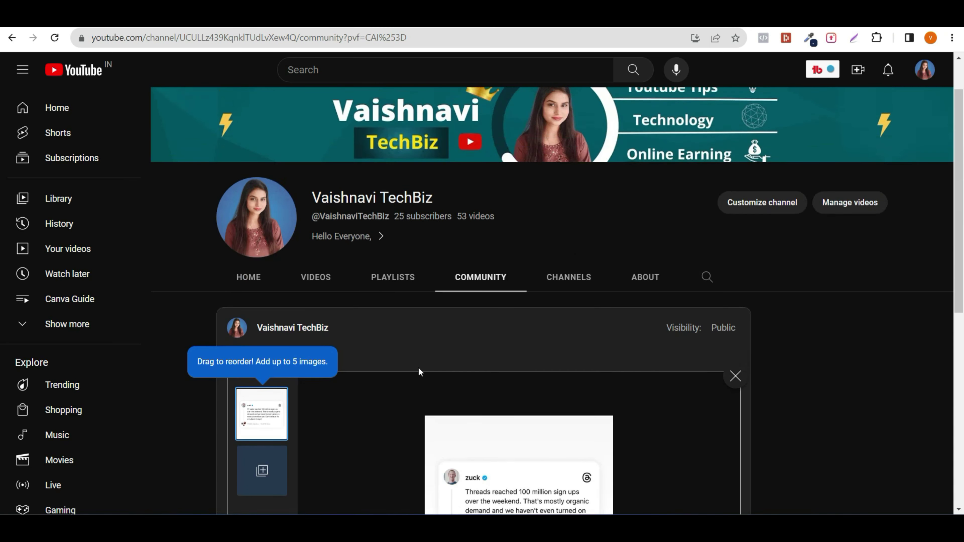
click(370, 356)
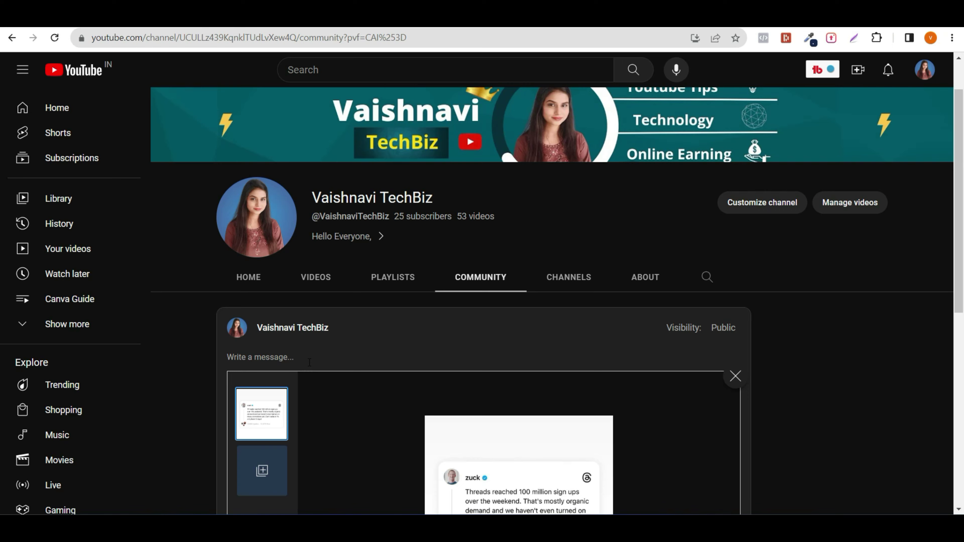
- Paste the caption "Threads be like: 'Hold my promotion!'" into the post message
scroll(310, 362, down, 1)
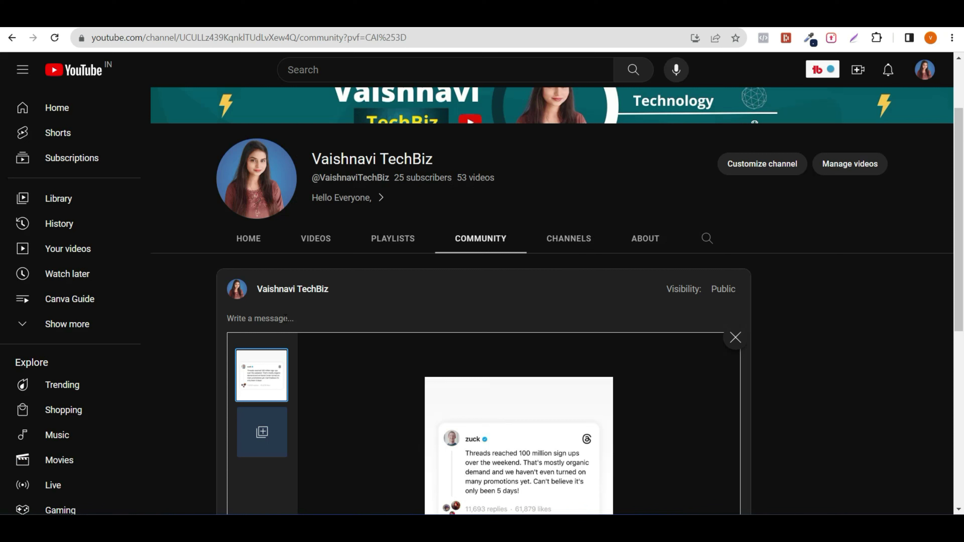
text("Threads be like: 'Hold my promotion!' 😎")
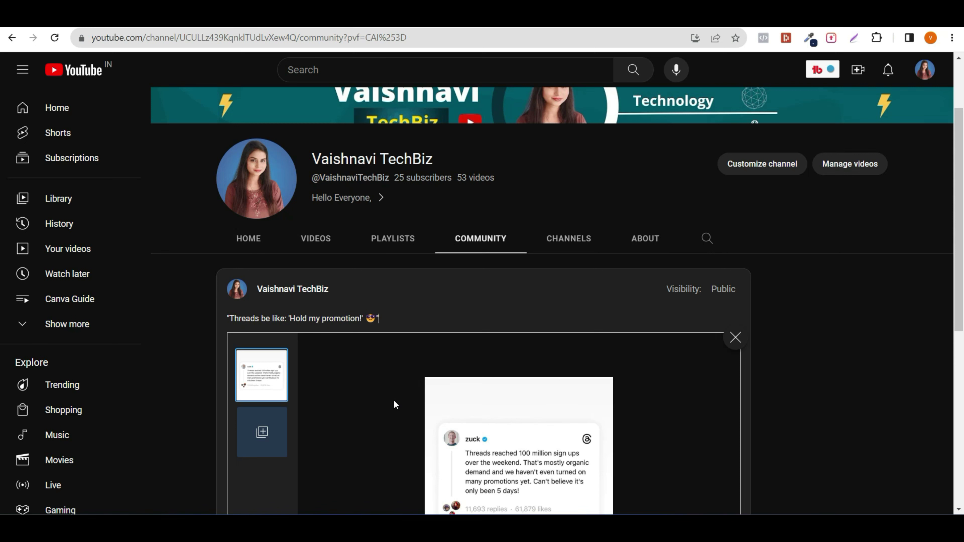
scroll(393, 400, down, 5)
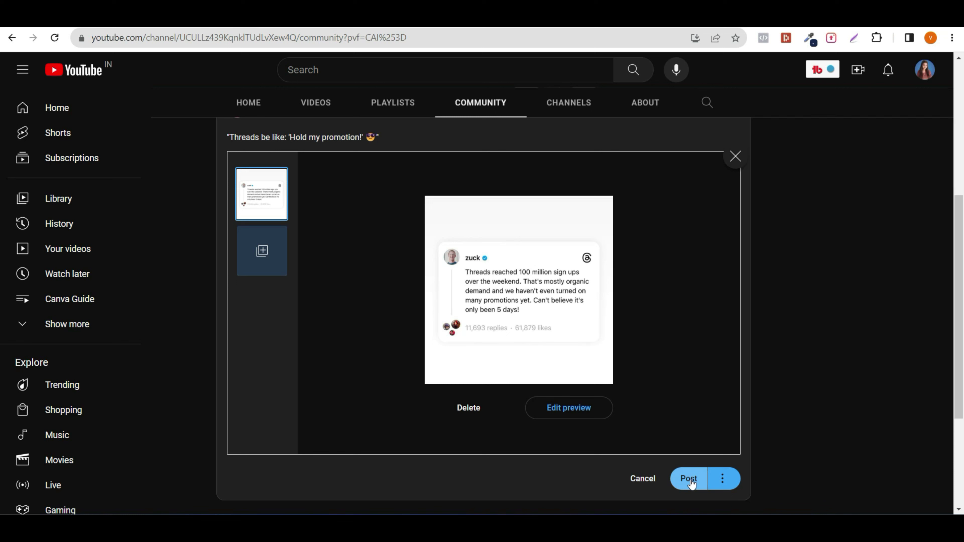
- Schedule the image post for Jul 13, 2023 at 12:00 AM
click(724, 484)
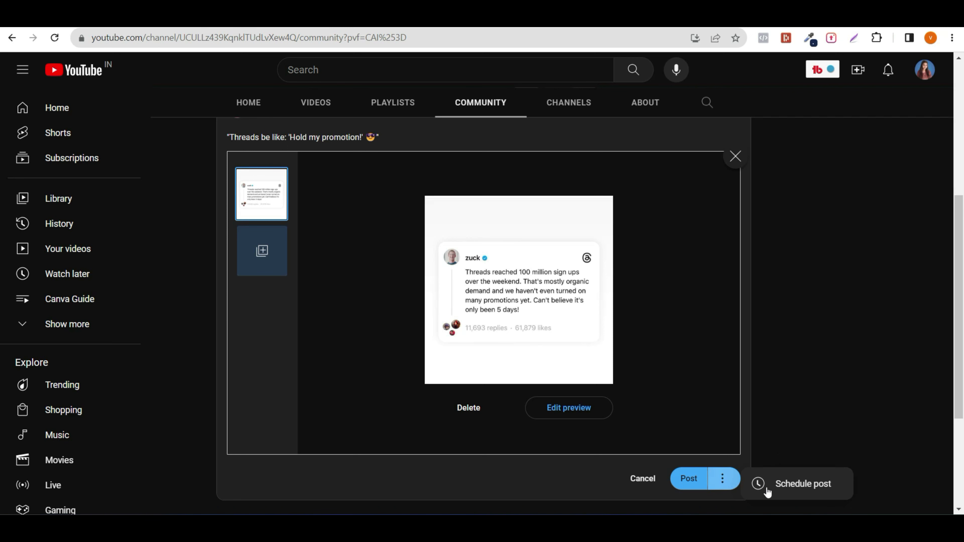
click(791, 491)
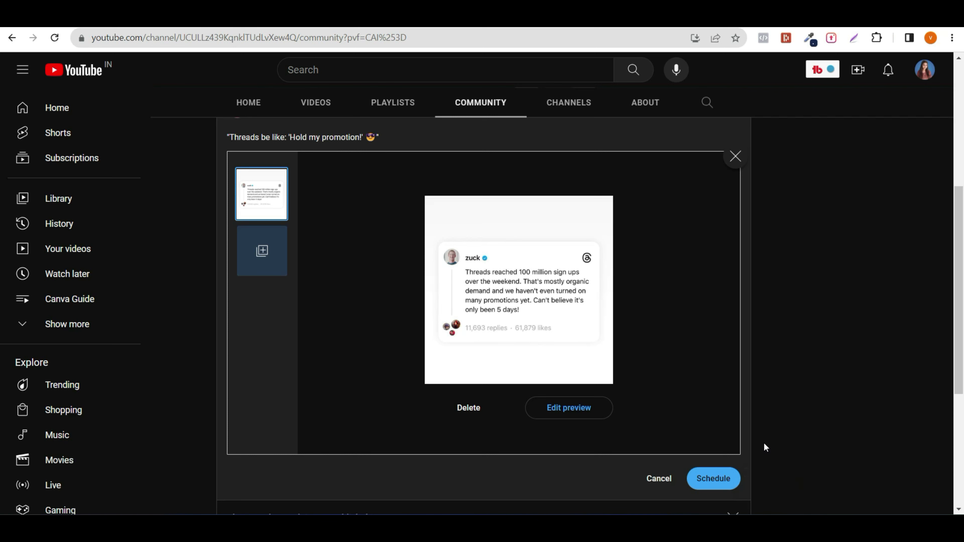
scroll(763, 445, down, 4)
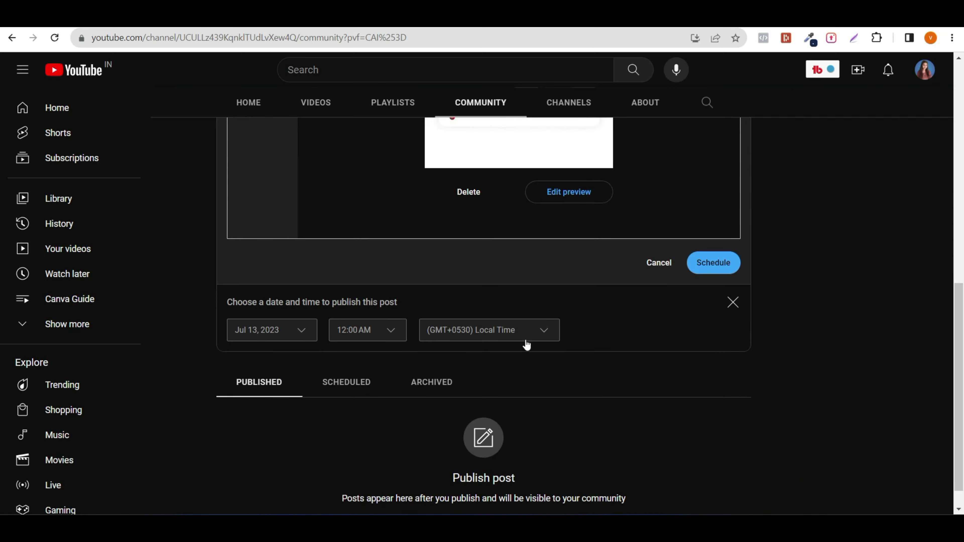
click(715, 271)
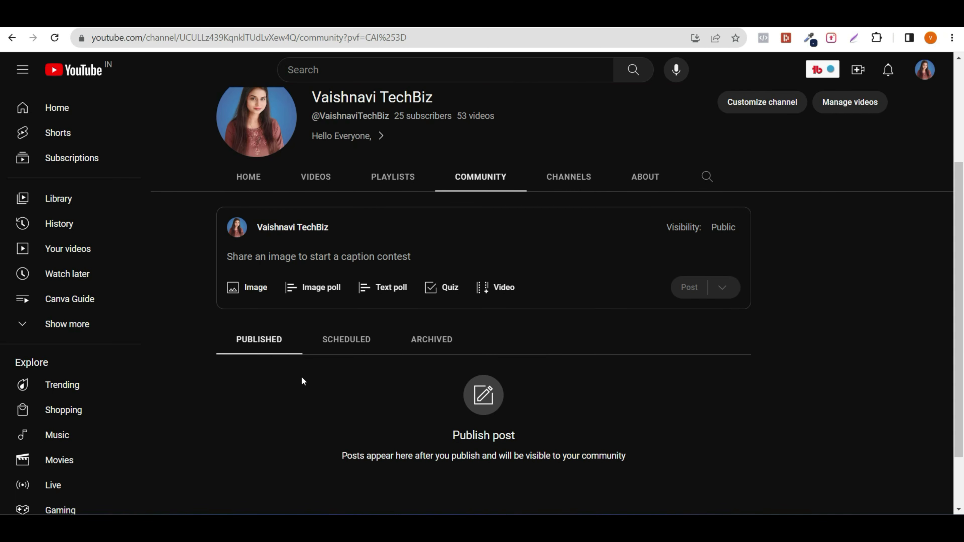
click(317, 292)
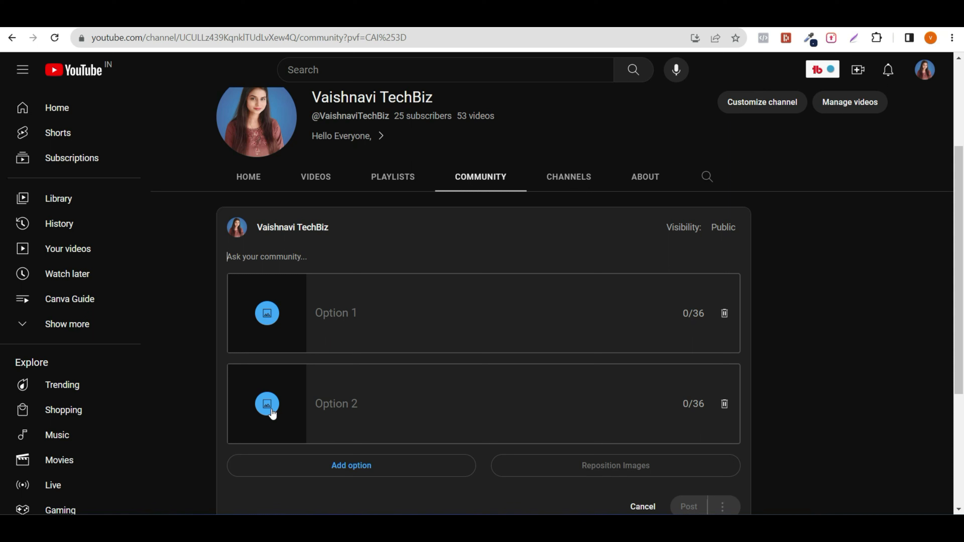
click(332, 310)
click(339, 408)
key(Escape)
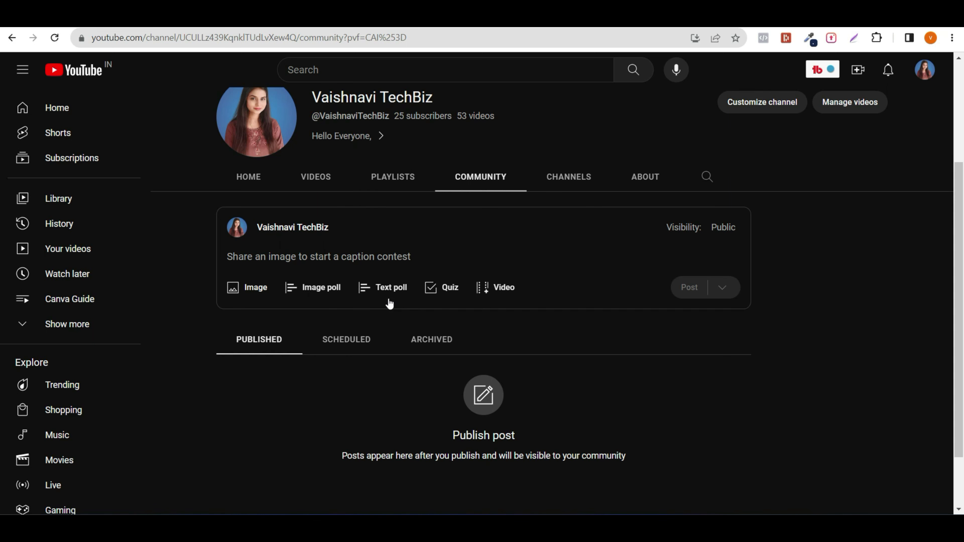
- Start a text poll with the content question and options 'Video editing tutorial' and 'Social media growth tips'
click(386, 292)
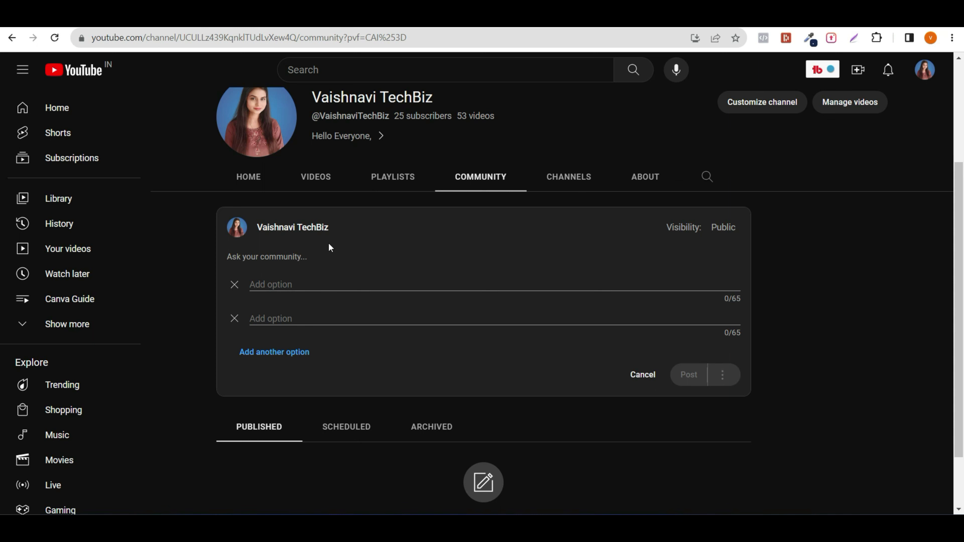
text(What would you like to see more of on our channel?)
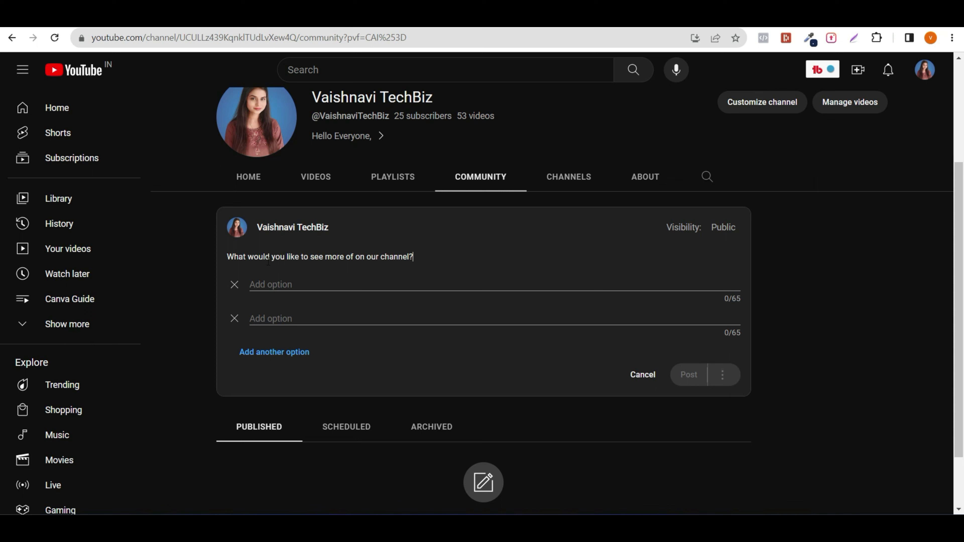
click(291, 286)
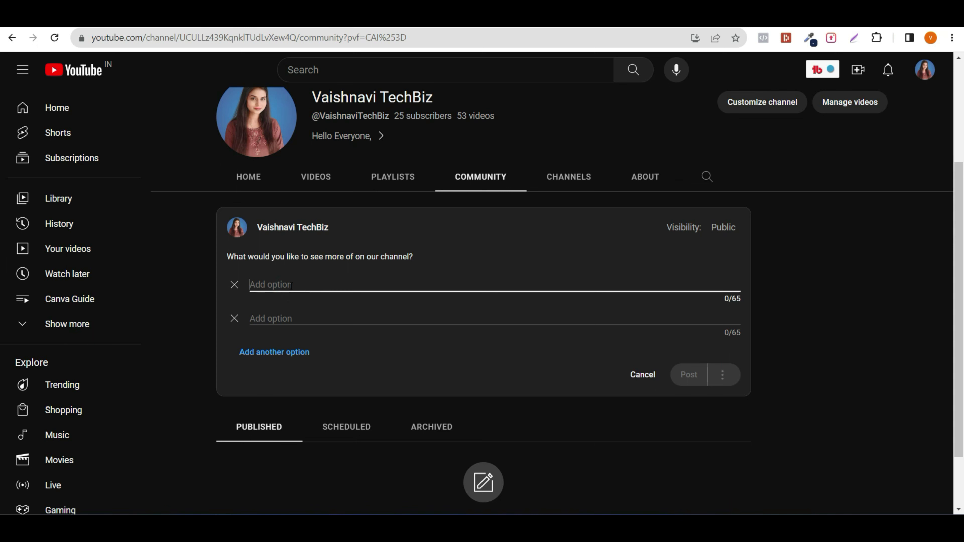
text(Video edit)
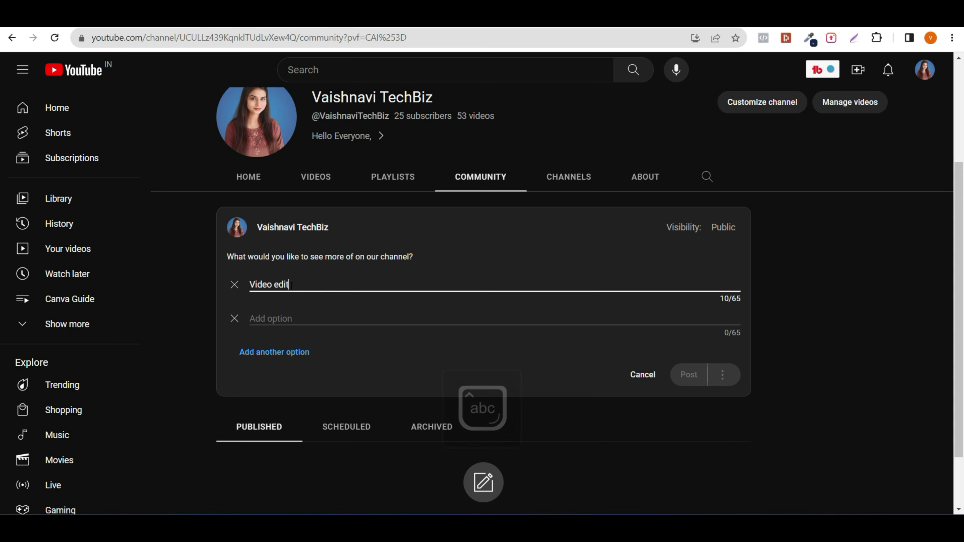
text(ing tutorial)
click(285, 318)
text(d)
key(BackSpace)
text(Social Product)
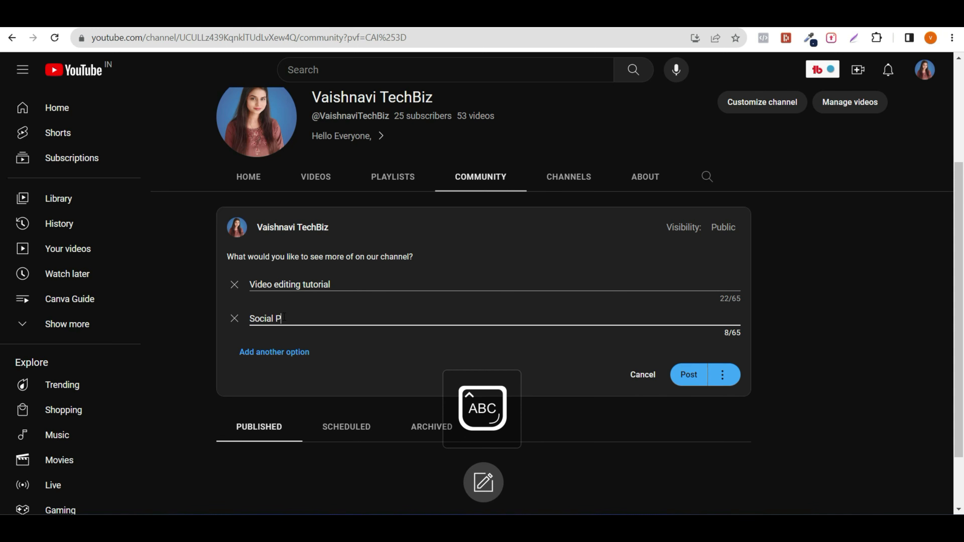
key(BackSpace)
key(BackSpace)
key(BackSpace)
key(BackSpace)
key(BackSpace)
key(BackSpace)
key(BackSpace)
key(BackSpace)
key(BackSpace)
key(BackSpace)
key(BackSpace)
key(BackSpace)
key(BackSpace)
key(BackSpace)
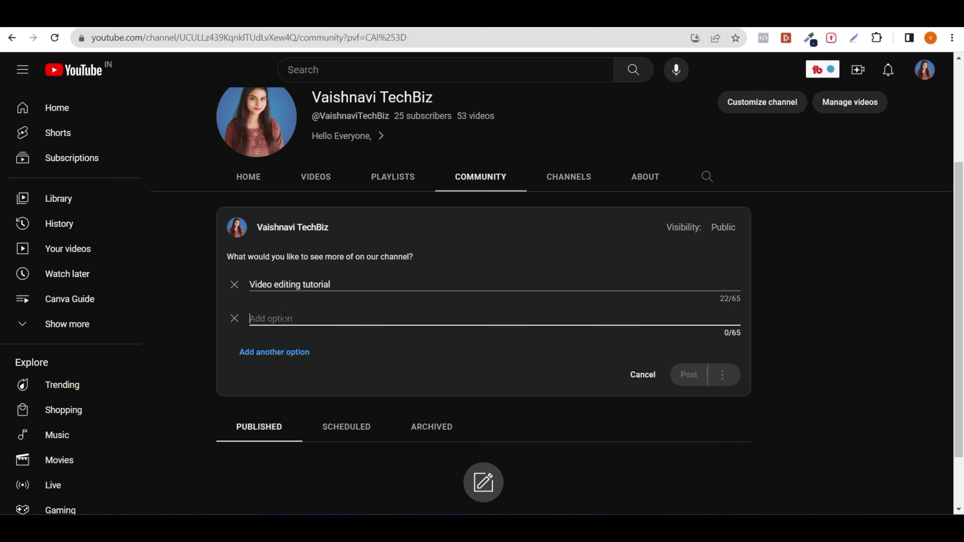
text(Social media growth tips)
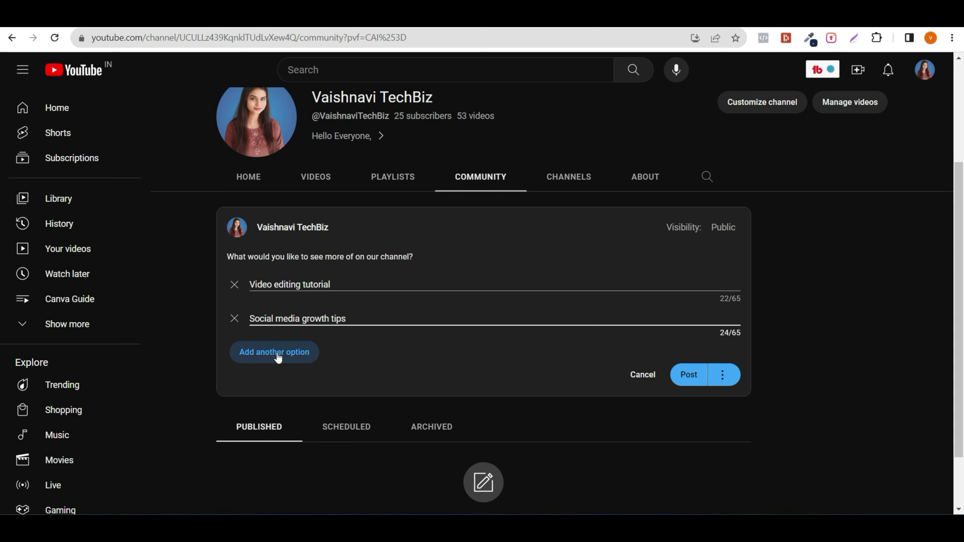
- Add 'YouTube tips and tricks' as a third poll option, then close the poll draft
click(285, 359)
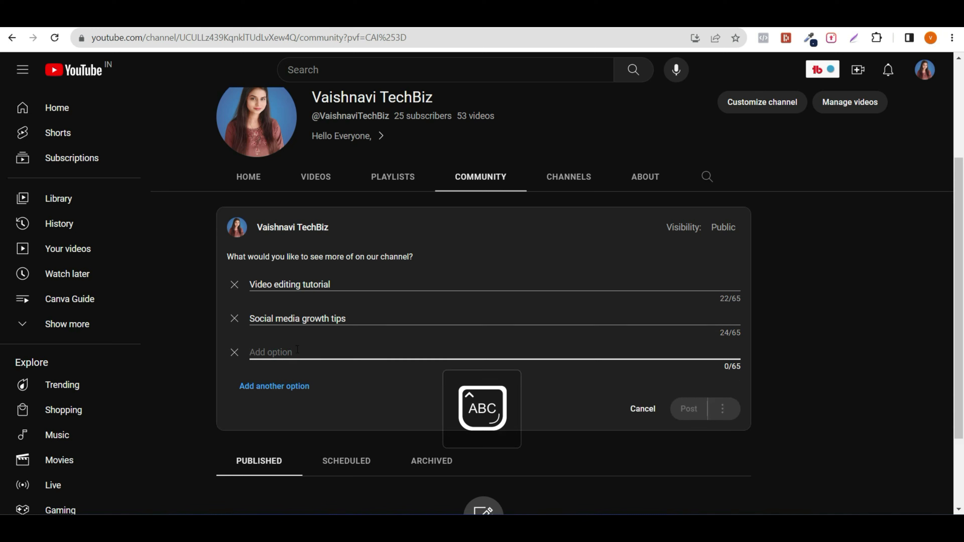
text(YouTube )
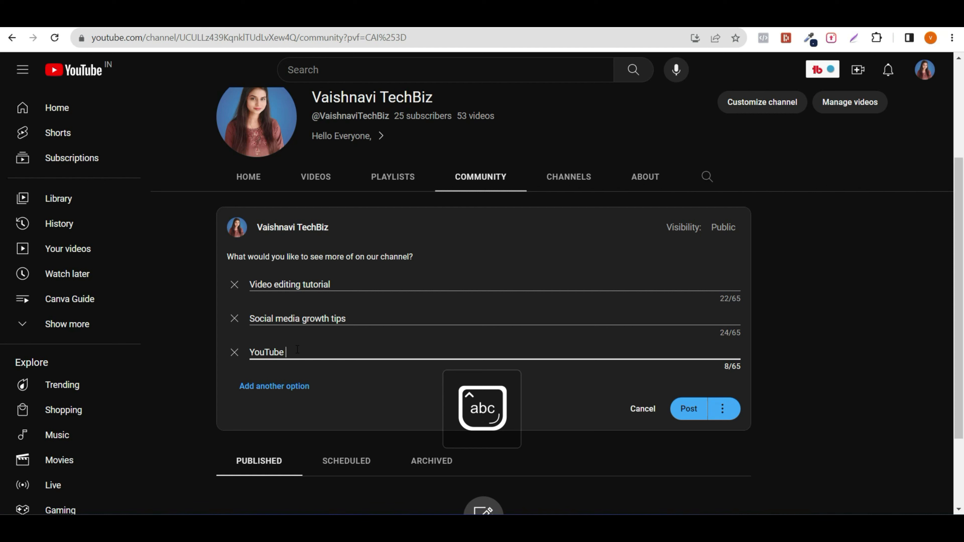
text(tips and tricks)
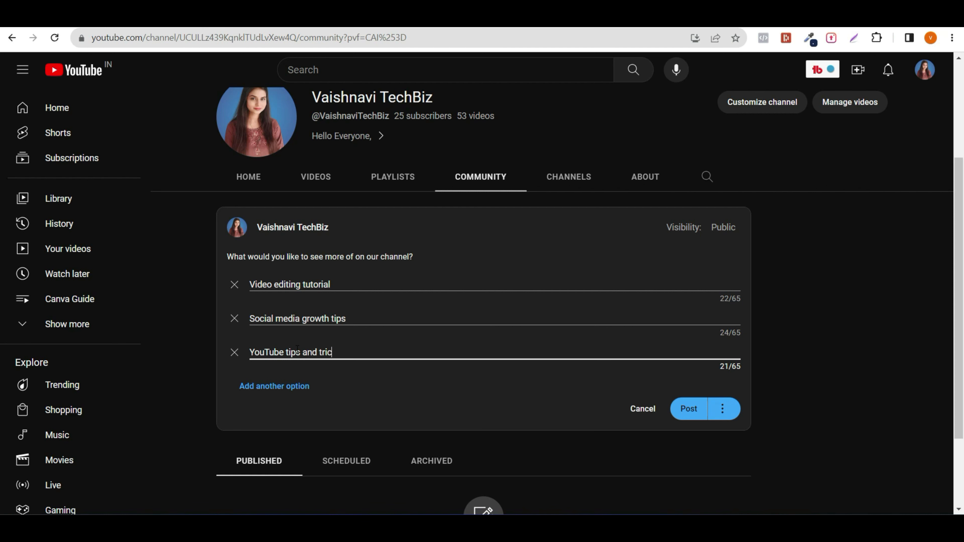
click(317, 297)
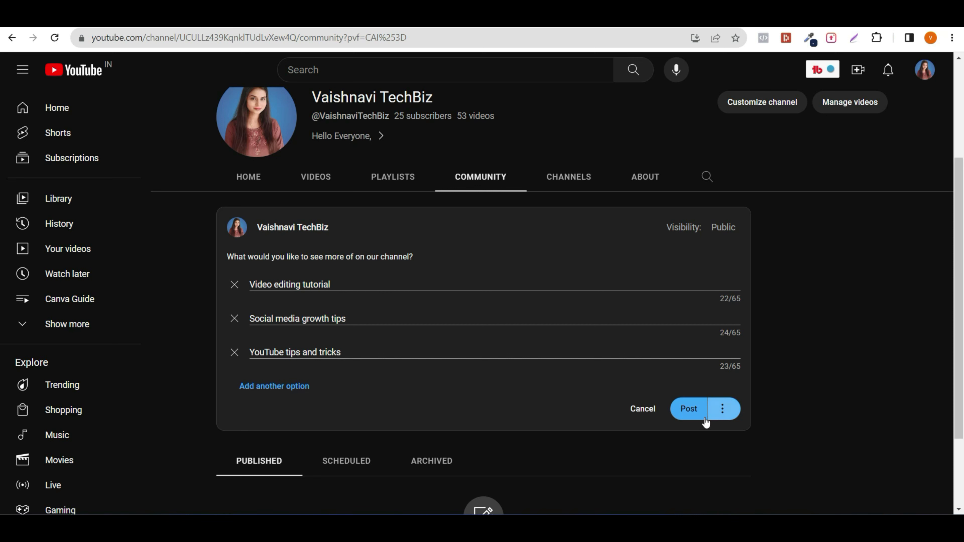
click(724, 409)
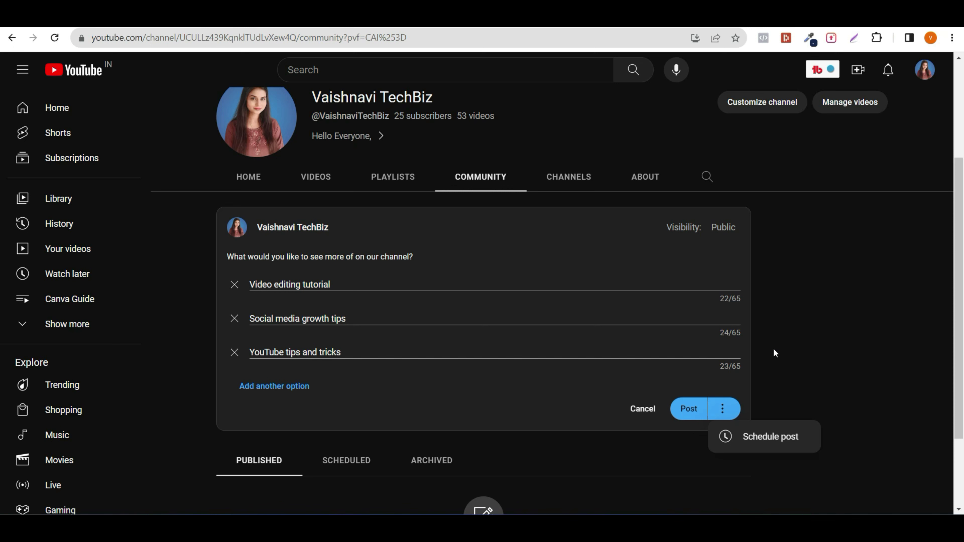
click(643, 409)
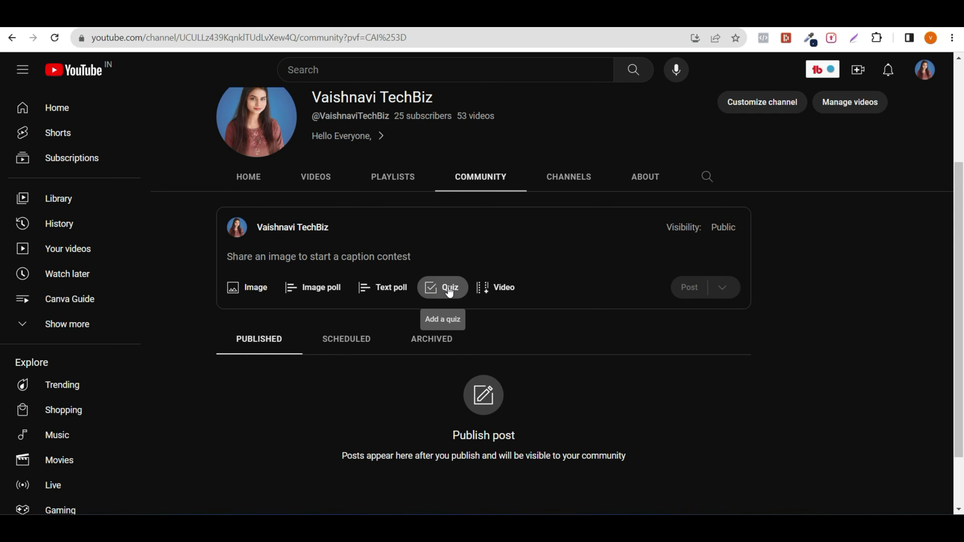
- Start a quiz post, then switch to Video to bring up the existing-video dialog
click(449, 290)
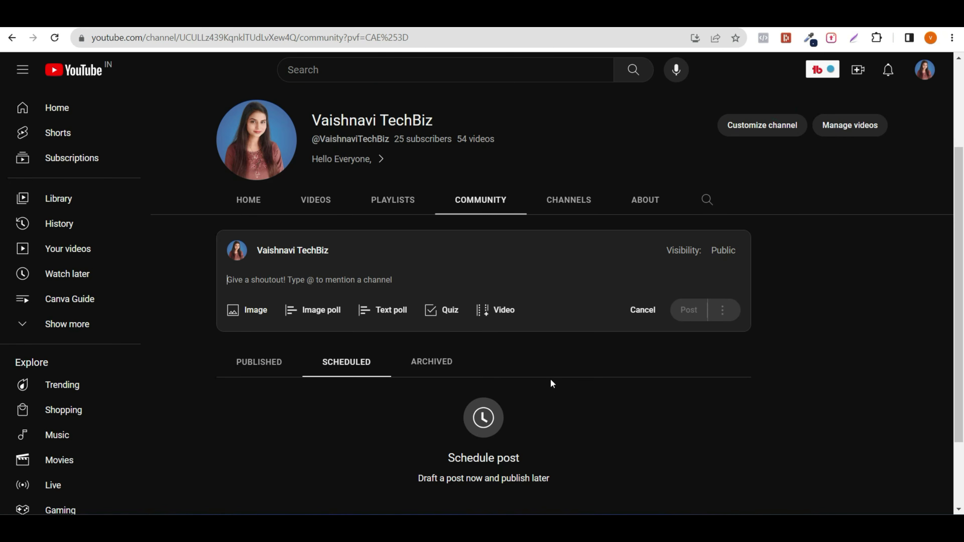
click(502, 315)
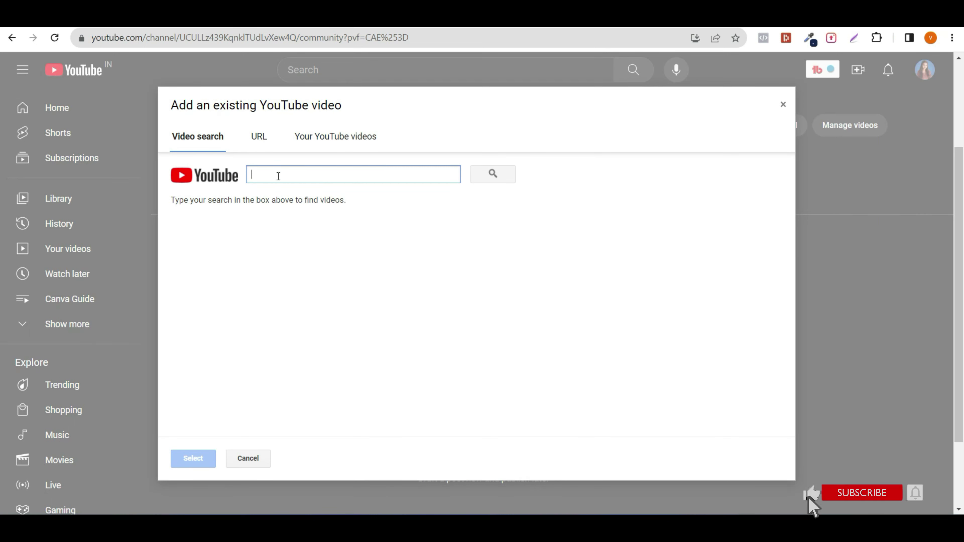
- Pick 'Free YouTube Mastery Course' from the channel's own uploads and attach it
click(258, 138)
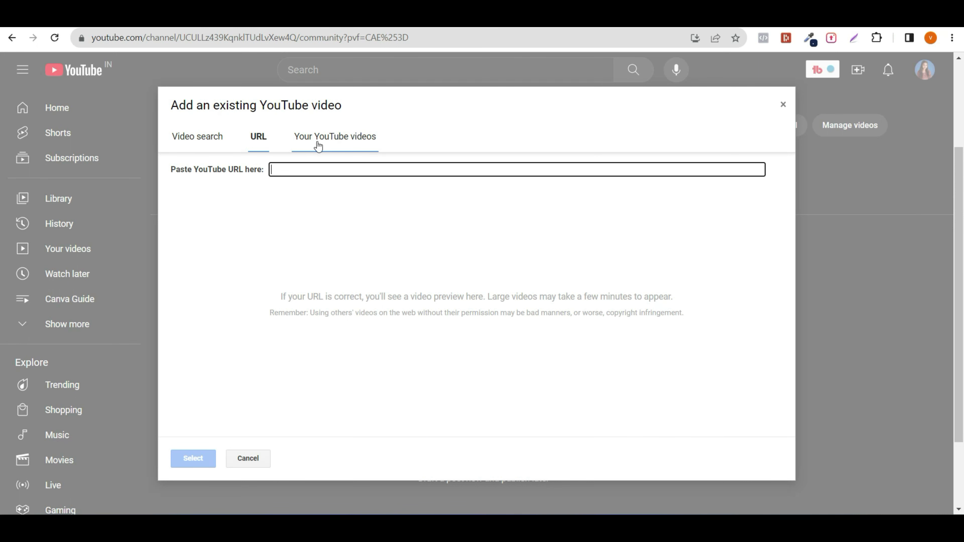
click(324, 148)
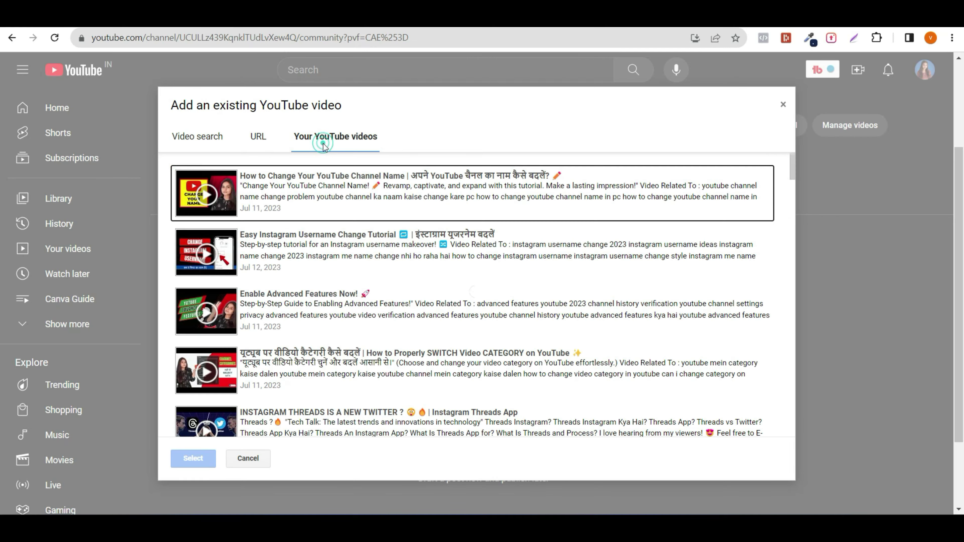
scroll(364, 358, down, 3)
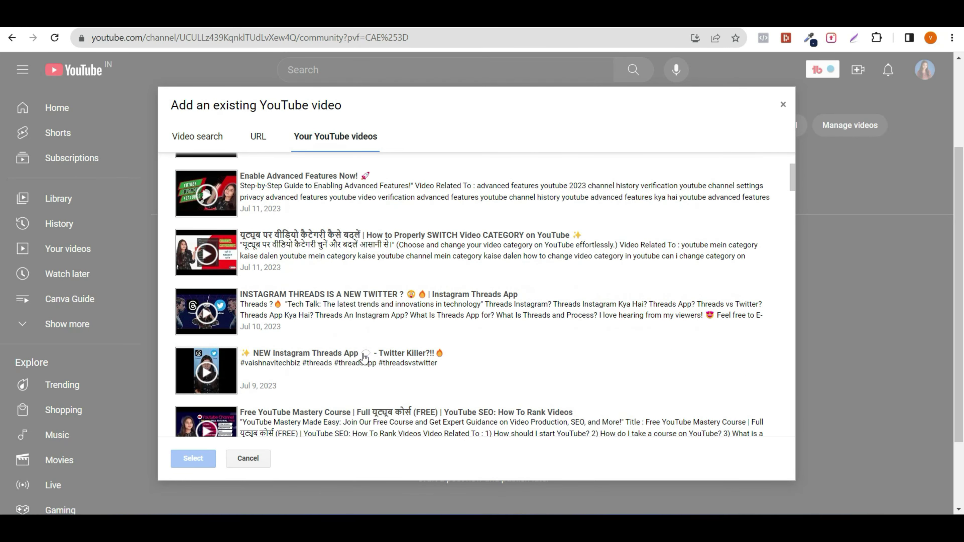
scroll(364, 358, down, 4)
scroll(363, 359, down, 2)
scroll(364, 358, up, 9)
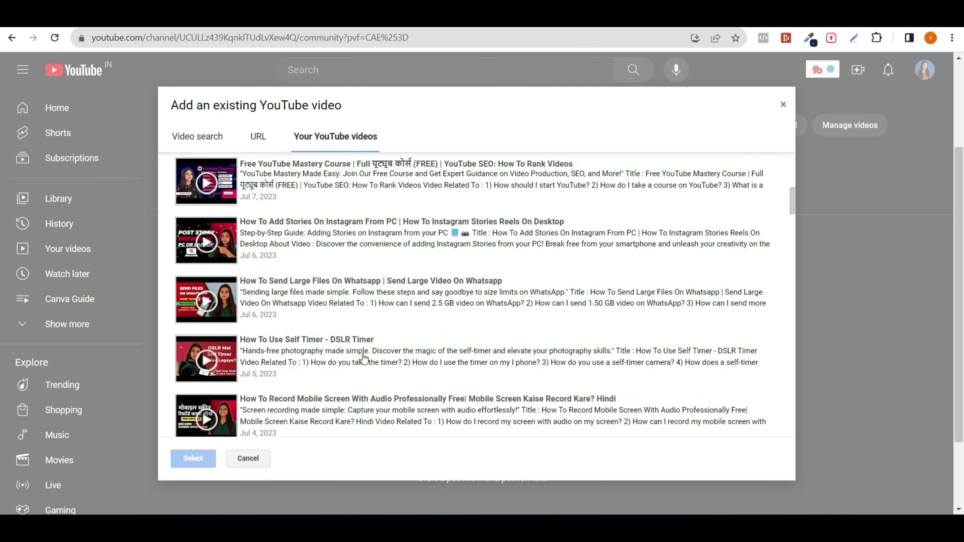
scroll(364, 357, down, 6)
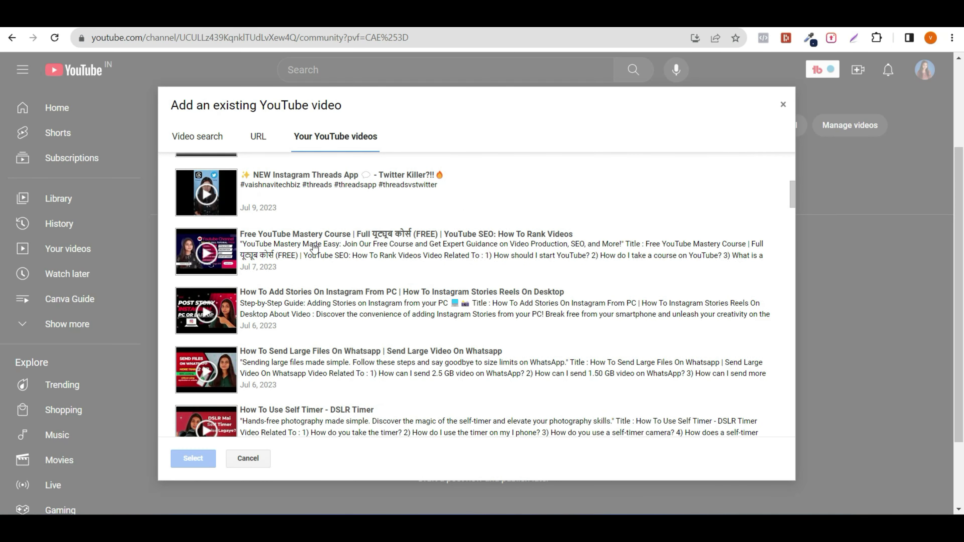
click(302, 240)
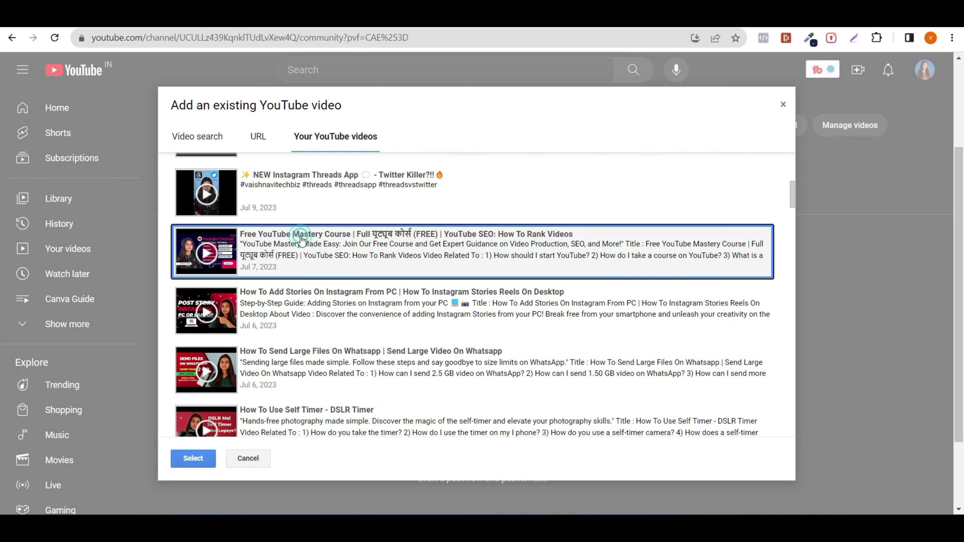
click(194, 458)
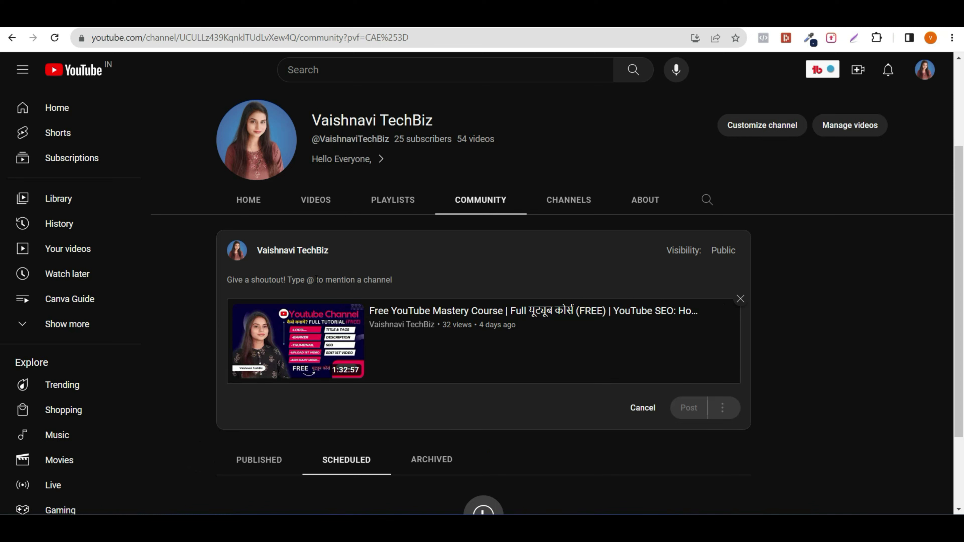
- Type 'Free YouTube Course' into the shared-video post's message box
click(358, 279)
click(252, 282)
text(Fr)
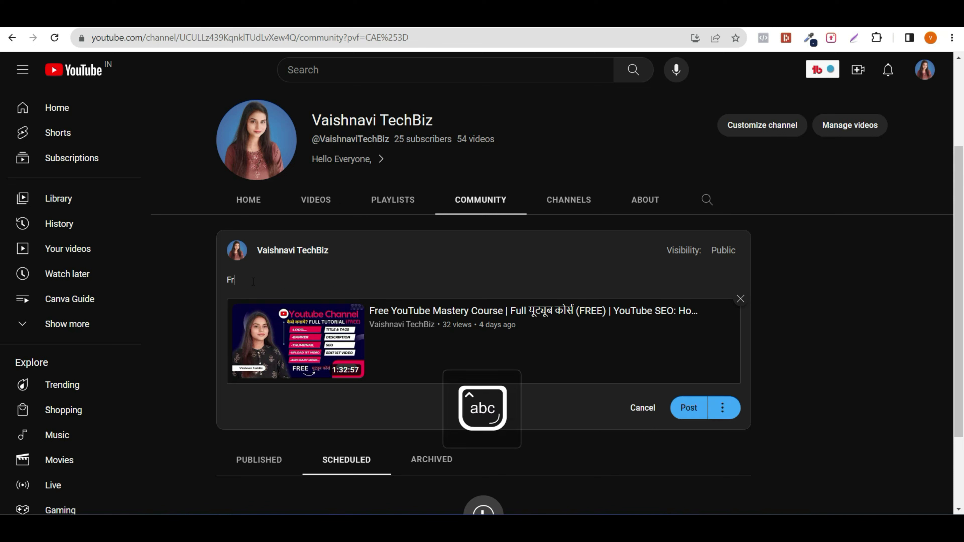
text(ee YouTube Course)
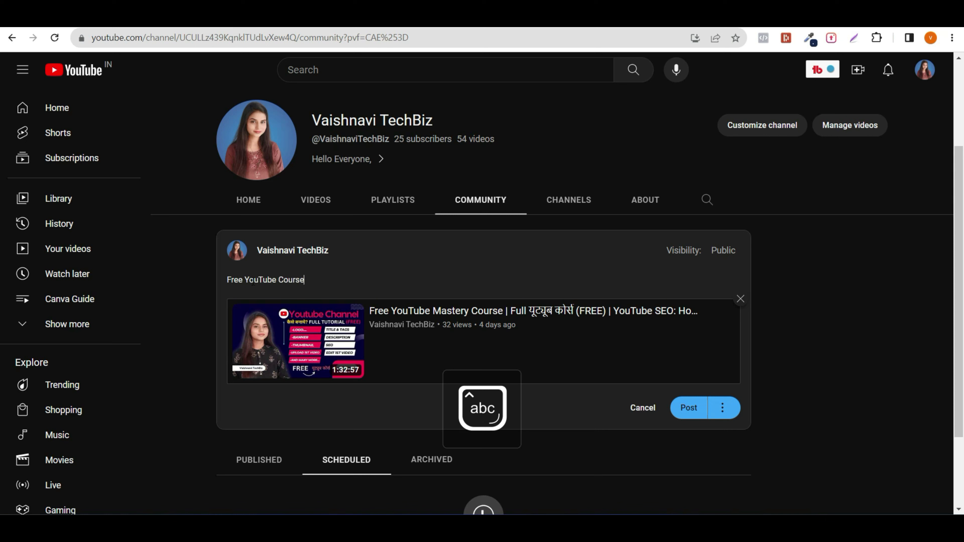